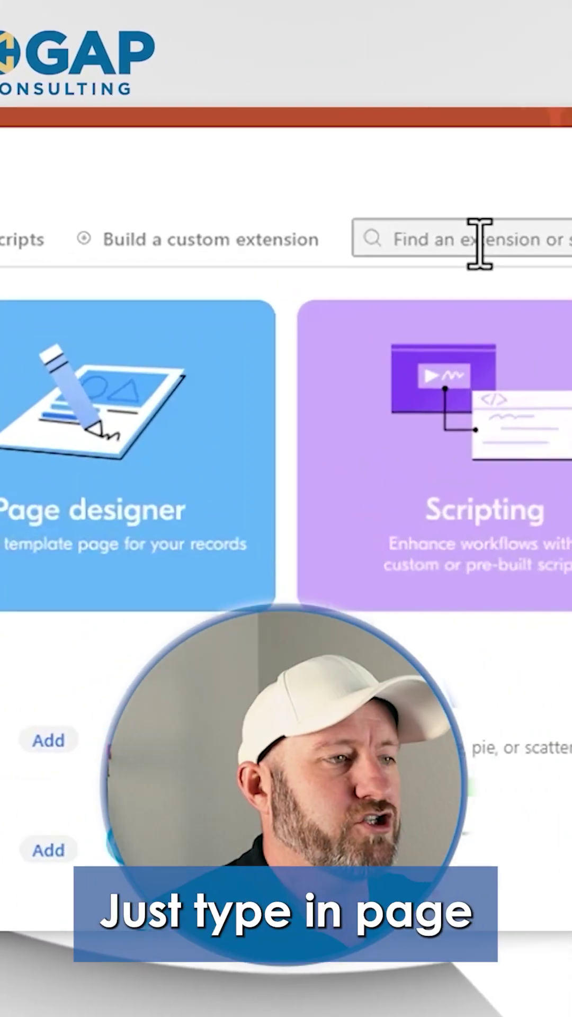
text(page)
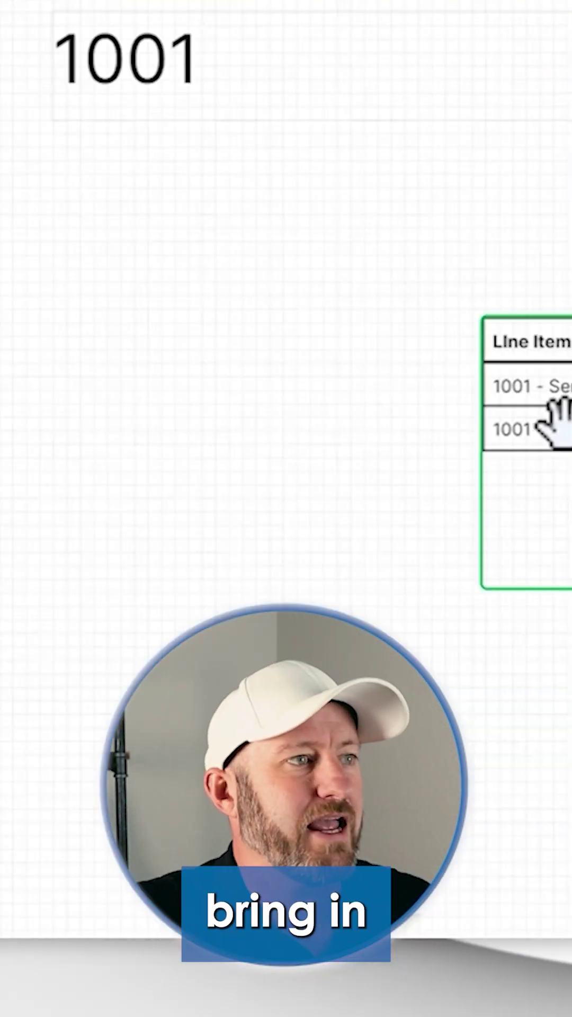
- Shift the Line Item ID table to the page's left side and add the $5,000.00 Total field
drag(556, 420, 153, 476)
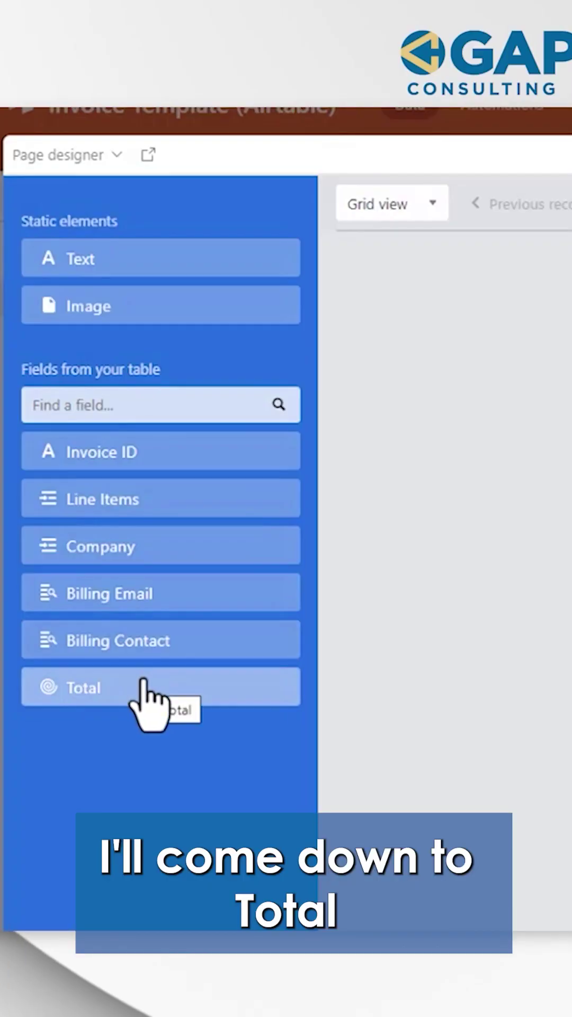
click(143, 683)
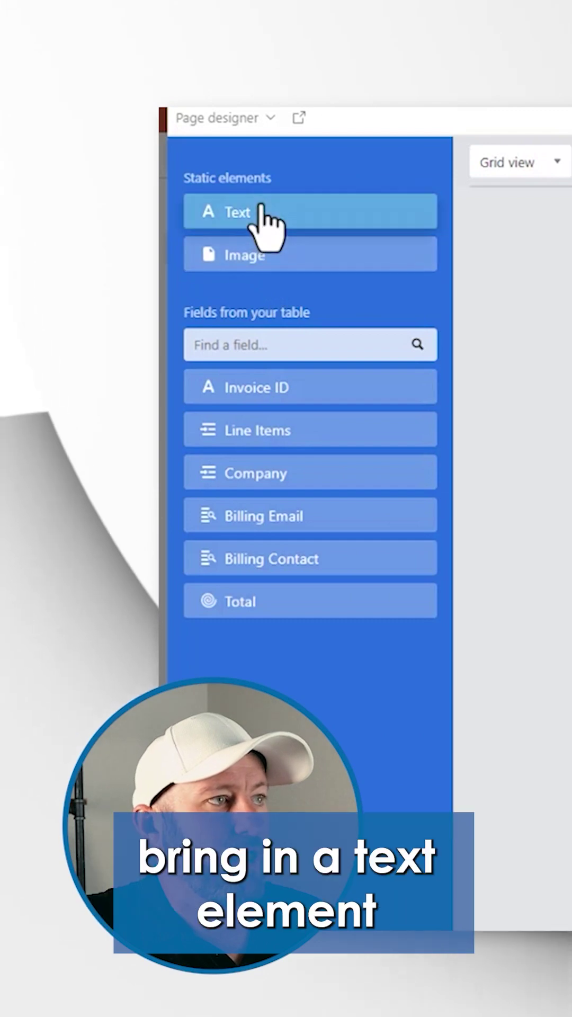
- Place a text element reading 'Billing to:' with {Company} on the line below
drag(273, 227, 484, 279)
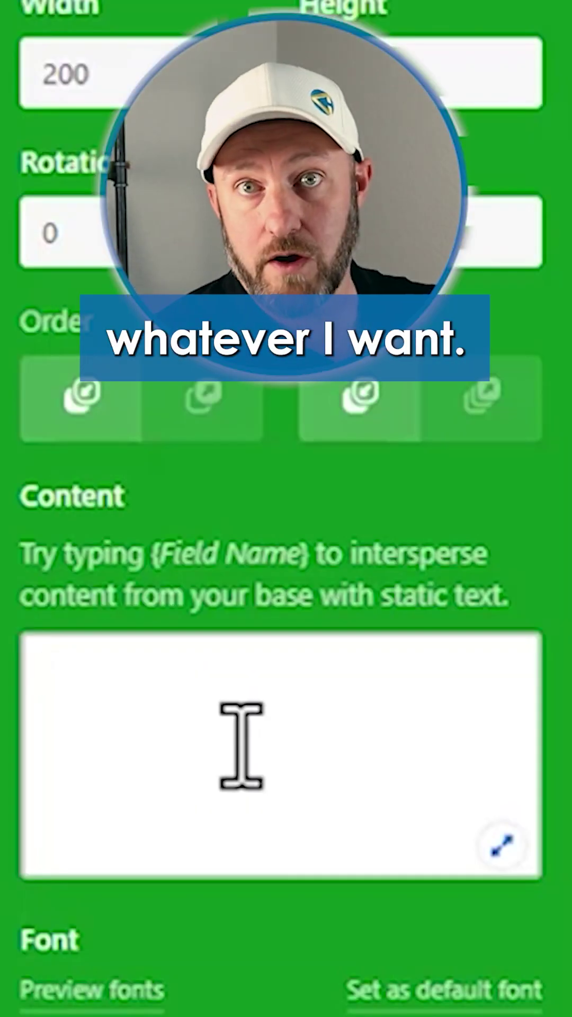
text(Billing to:)
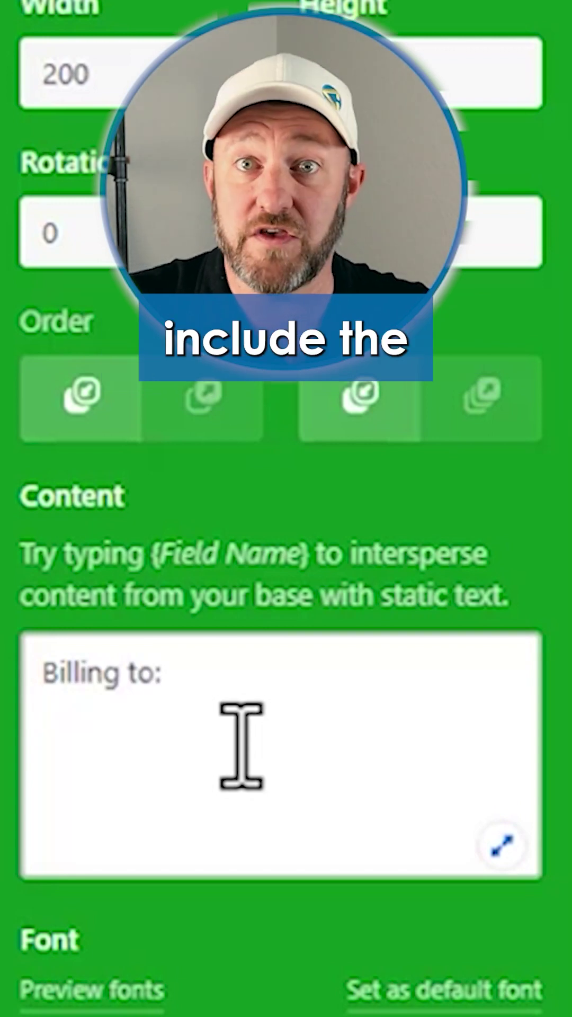
key(Return)
text({Company})
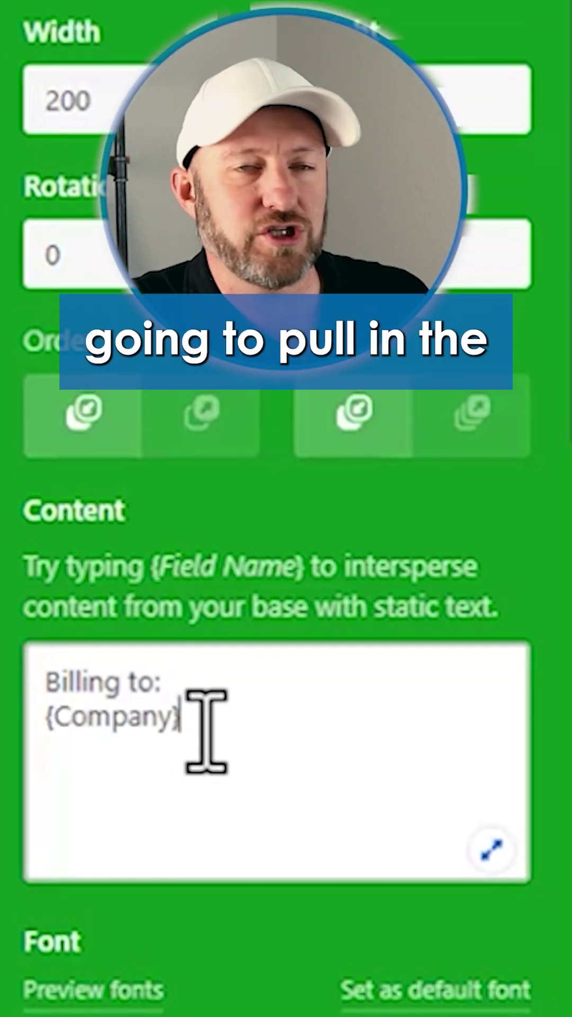